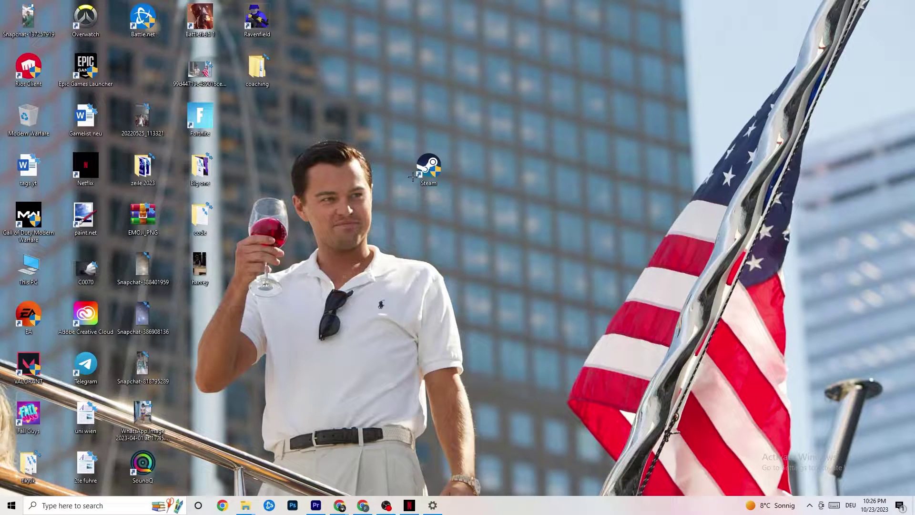
# - Open the Steam shortcut's Properties and bring up its Compatibility tab
pyautogui.click(426, 169)
pyautogui.rightClick(426, 170)
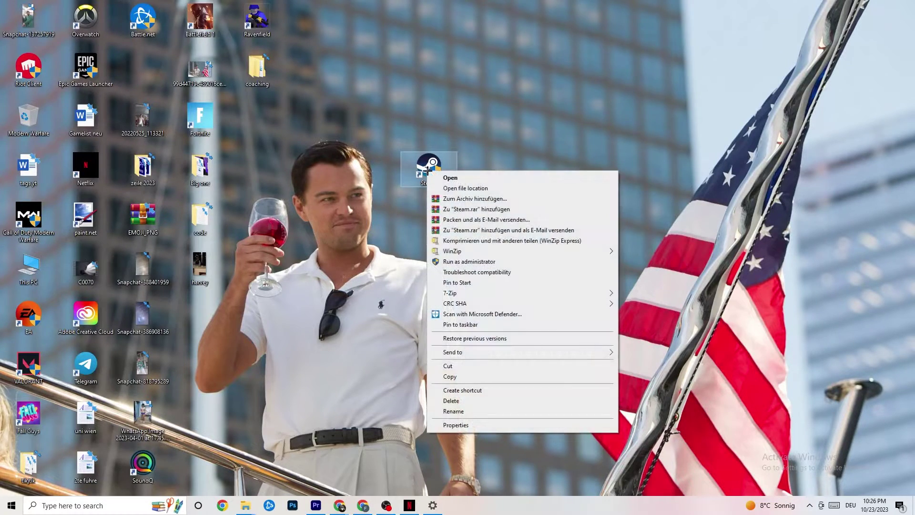
pyautogui.click(479, 426)
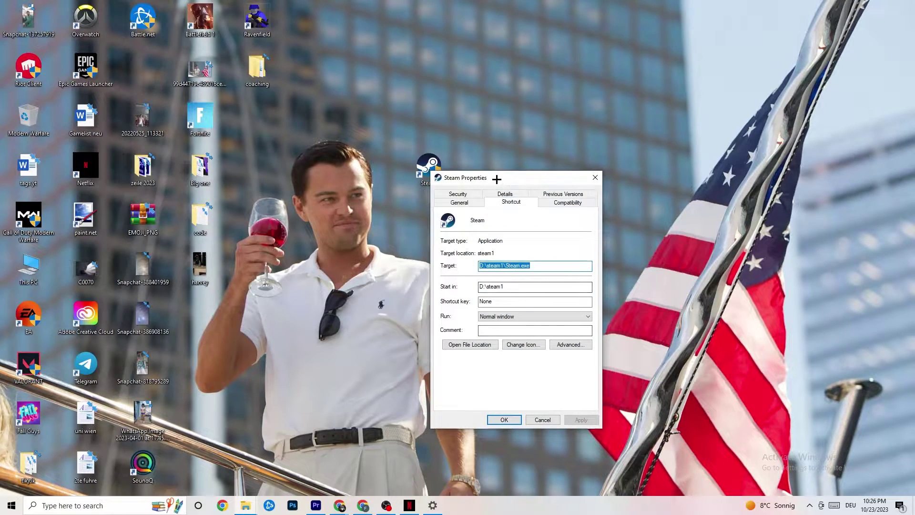
pyautogui.moveTo(498, 179); pyautogui.dragTo(452, 108)
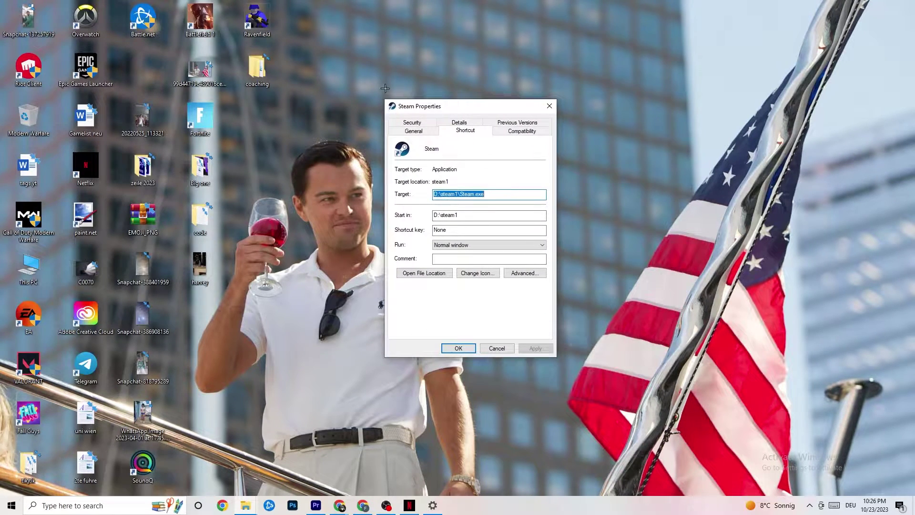
pyautogui.click(496, 130)
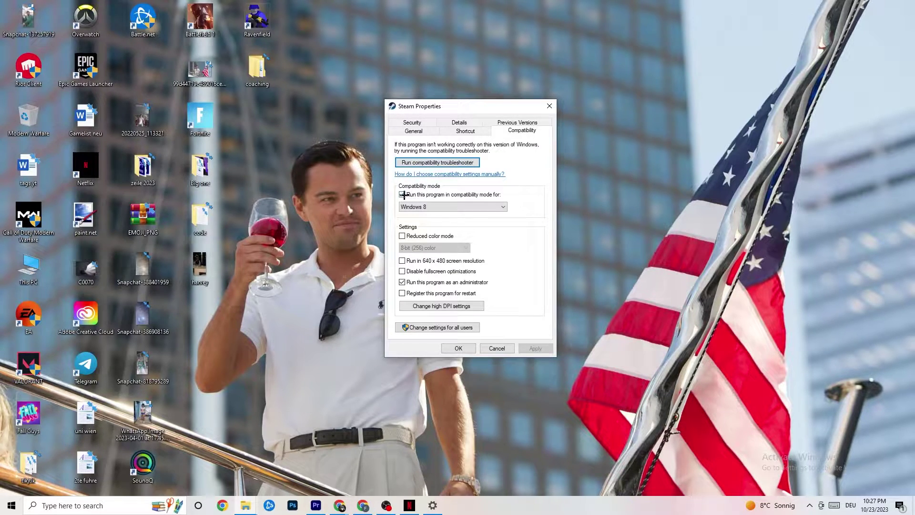
# - Set Steam's compatibility mode to Windows 8 and save the properties with OK
pyautogui.click(426, 205)
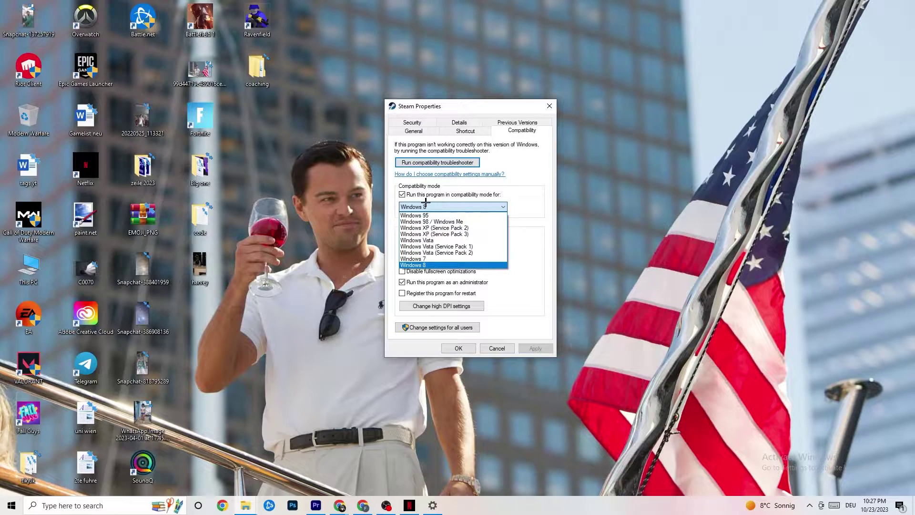
pyautogui.click(435, 265)
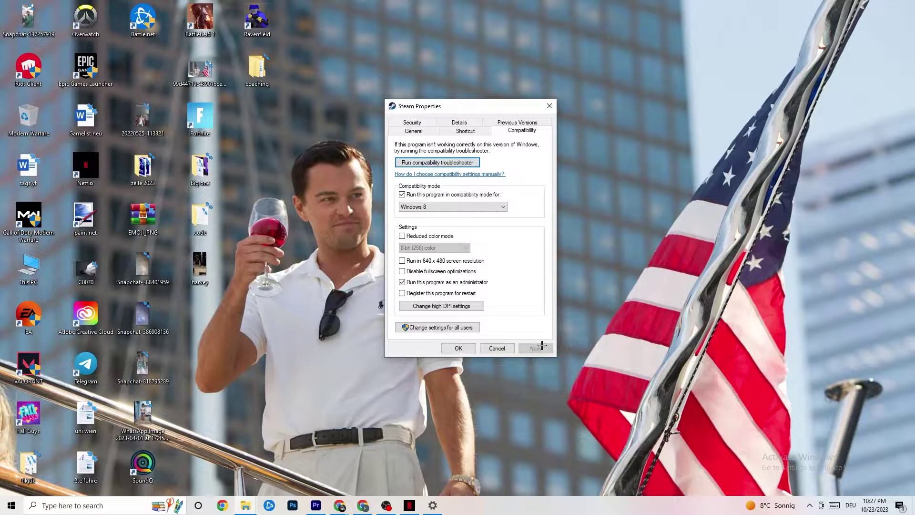
pyautogui.click(458, 349)
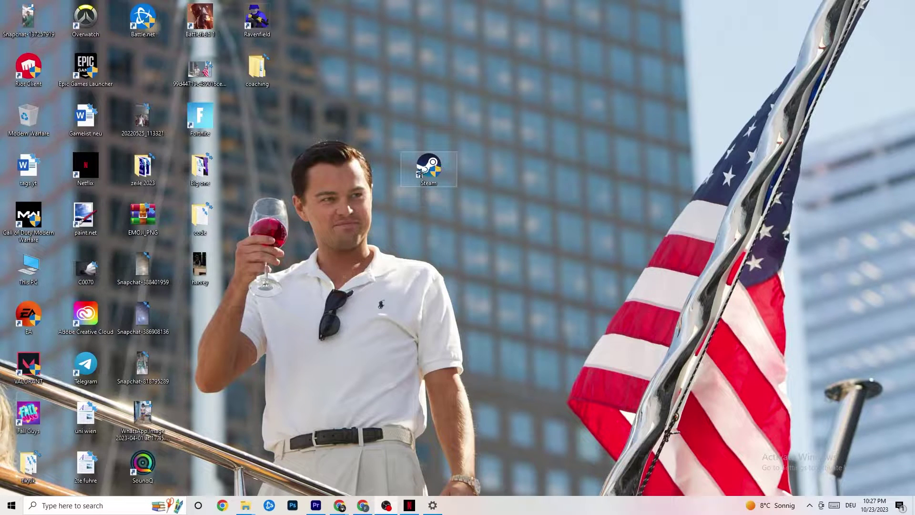
pyautogui.click(2, 512)
pyautogui.press('Escape')
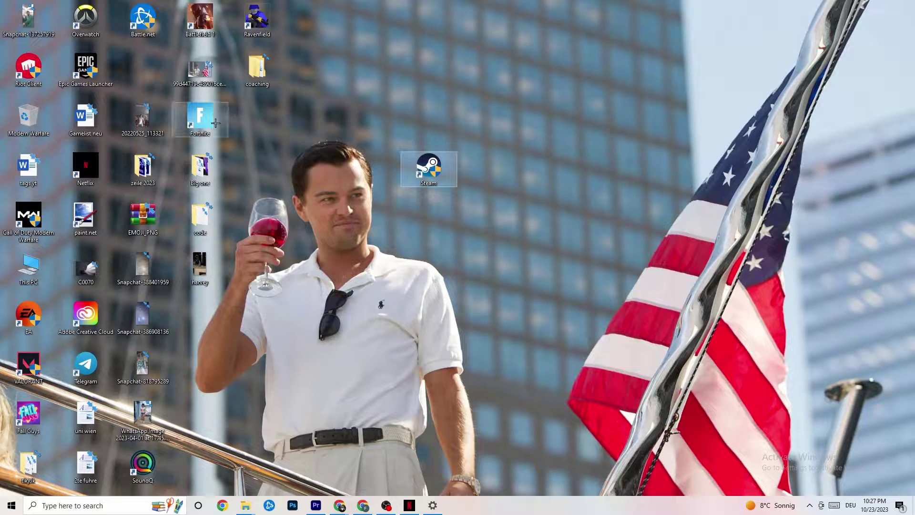
pyautogui.rightClick(435, 165)
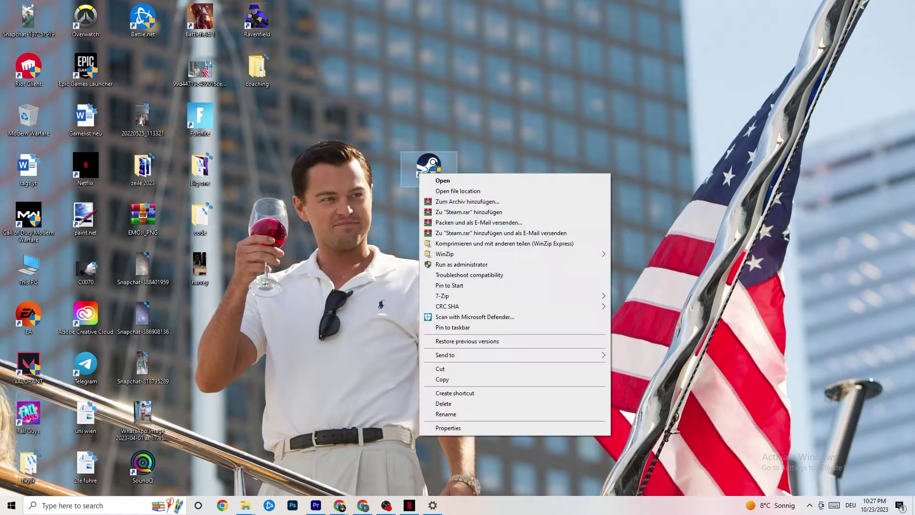
pyautogui.click(369, 226)
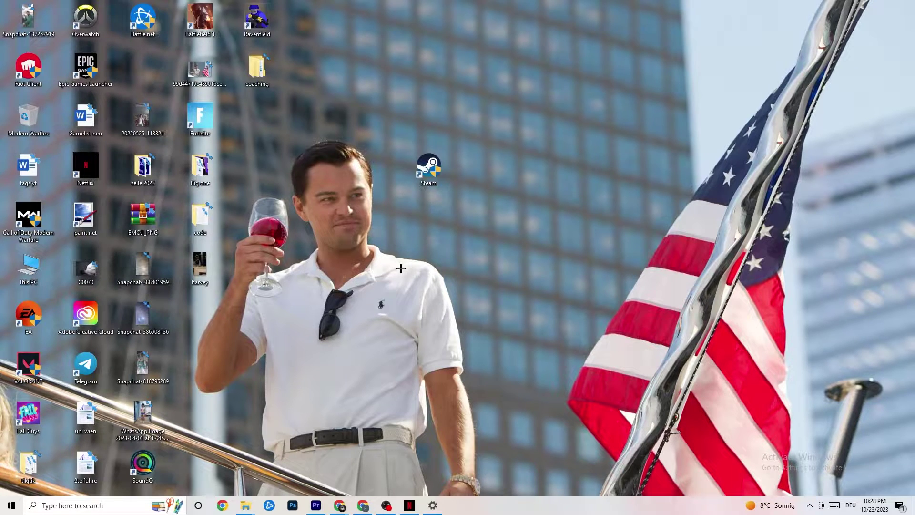
# - Launch Task Manager maximized and inspect Google Chrome's process menu without ending it
pyautogui.rightClick(508, 510)
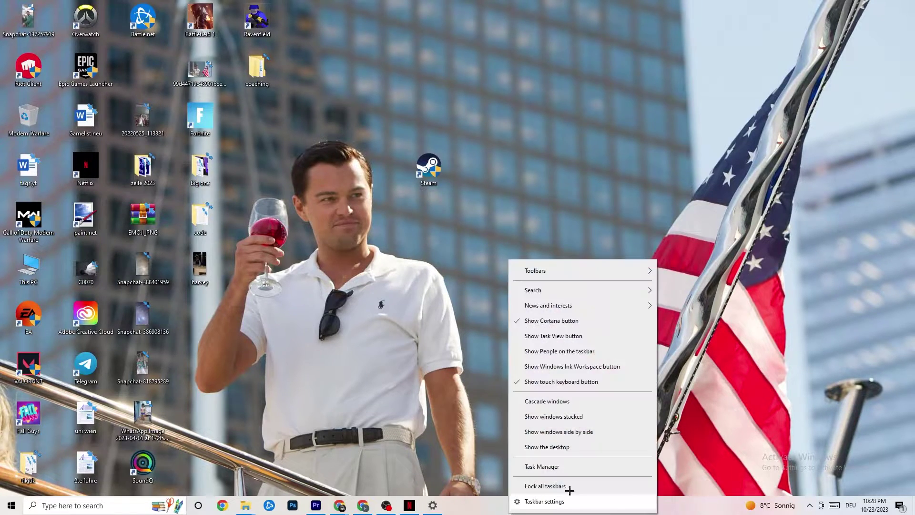
pyautogui.click(549, 467)
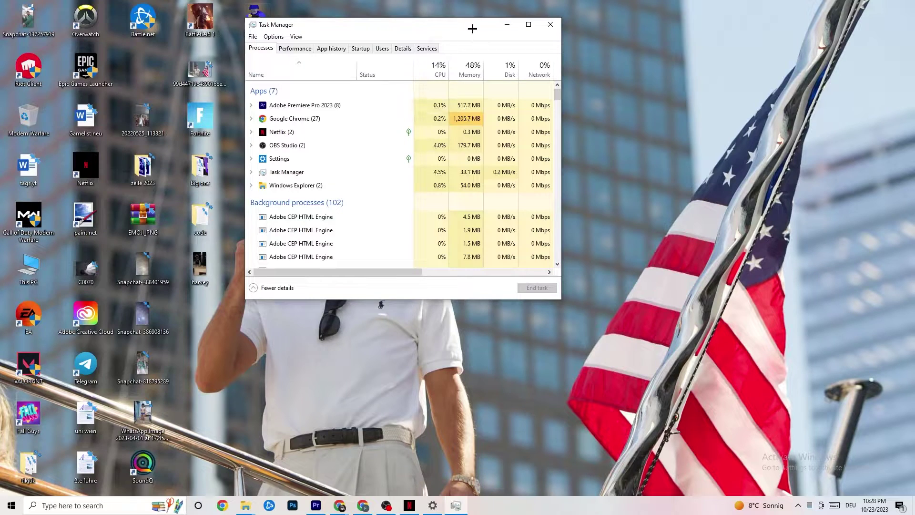
pyautogui.click(528, 24)
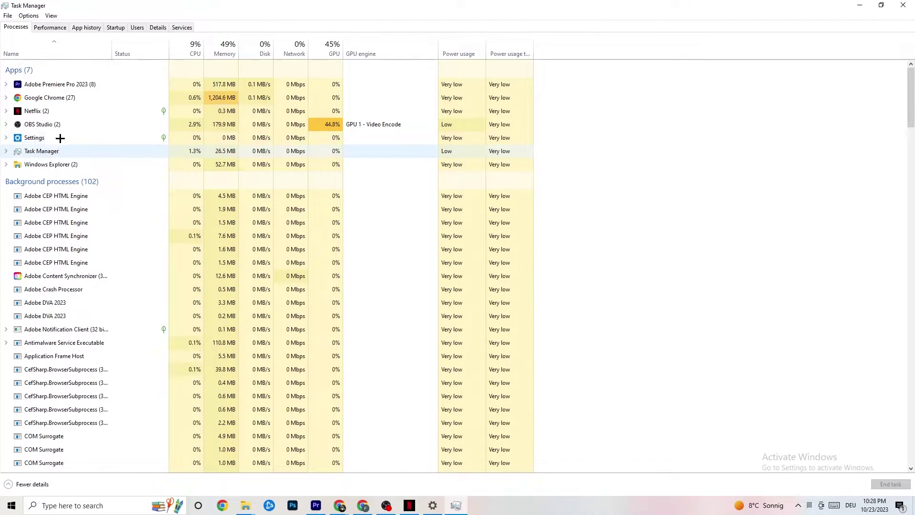
pyautogui.rightClick(66, 98)
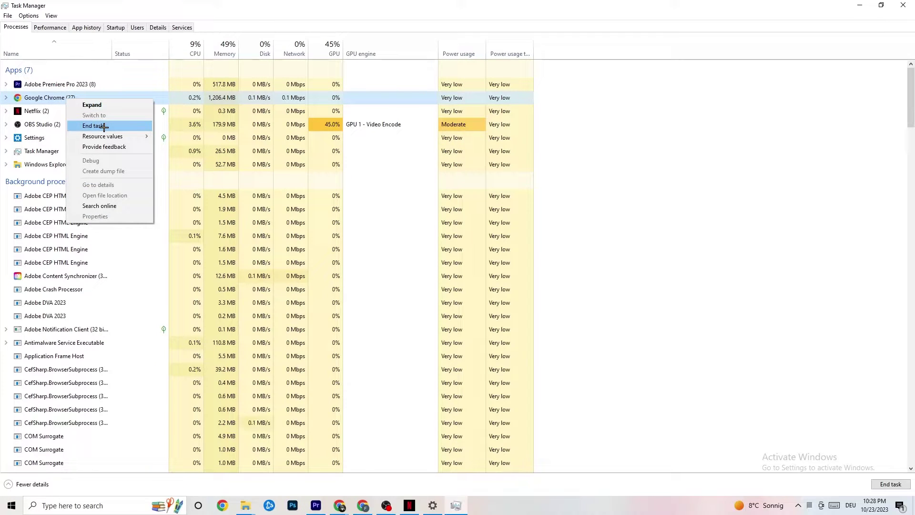
pyautogui.click(573, 127)
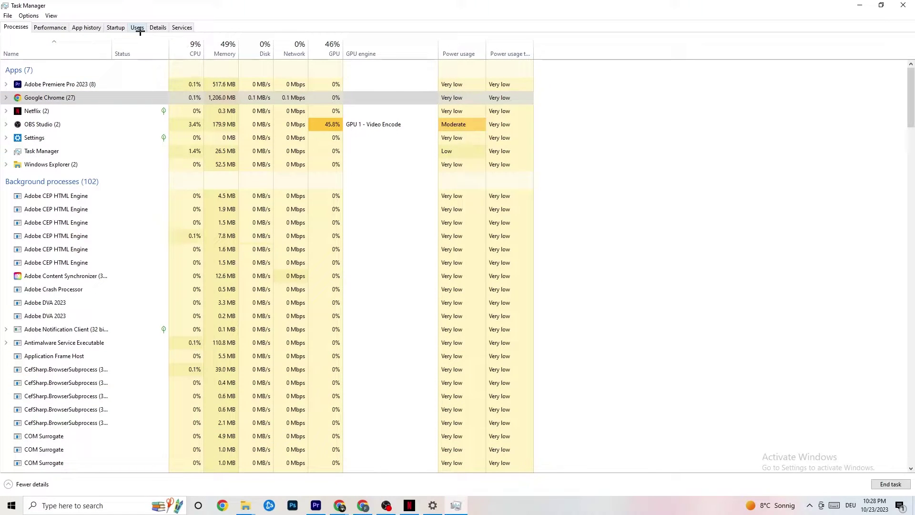
# - Show the Details tab and view Adobe Premiere Pro's priority options, leaving priority unchanged
pyautogui.click(158, 28)
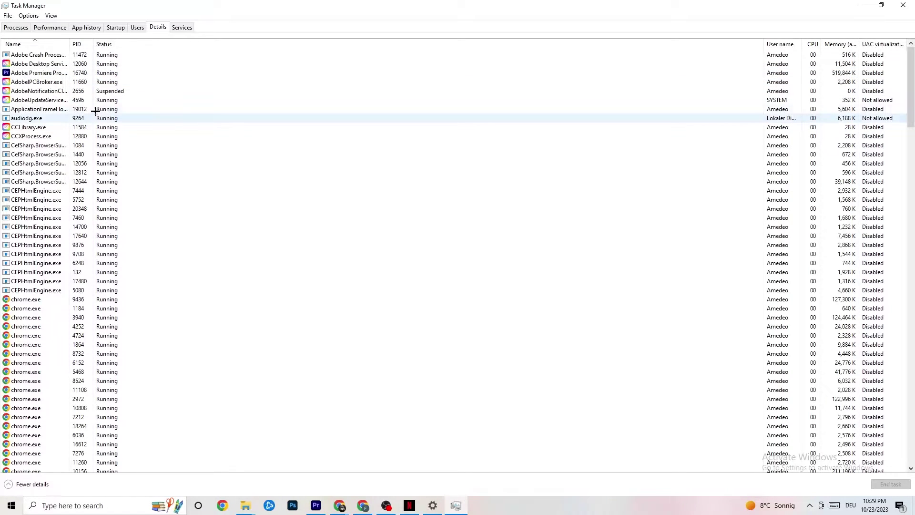
pyautogui.rightClick(49, 74)
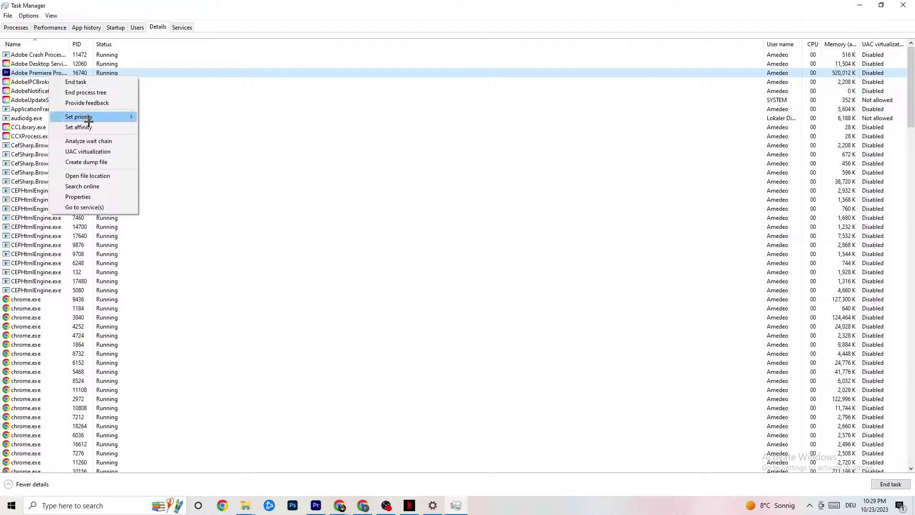
pyautogui.moveTo(88, 120)
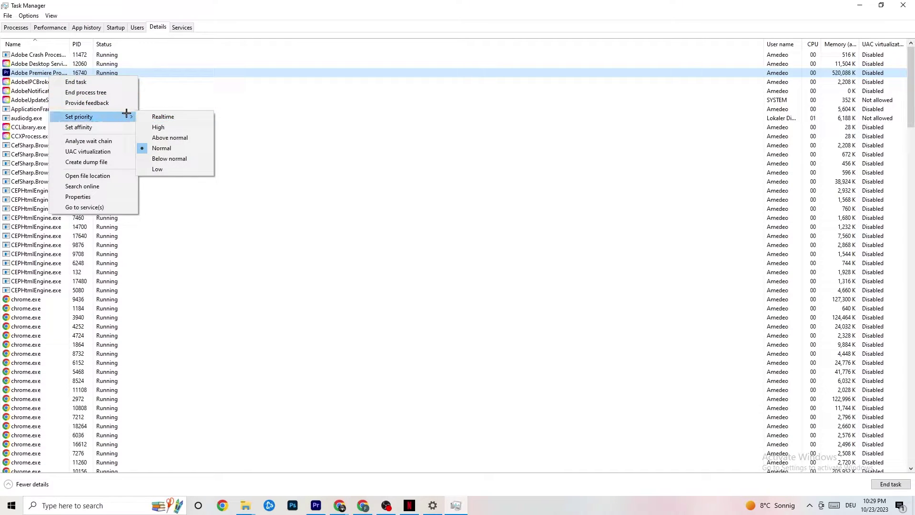
pyautogui.moveTo(127, 113)
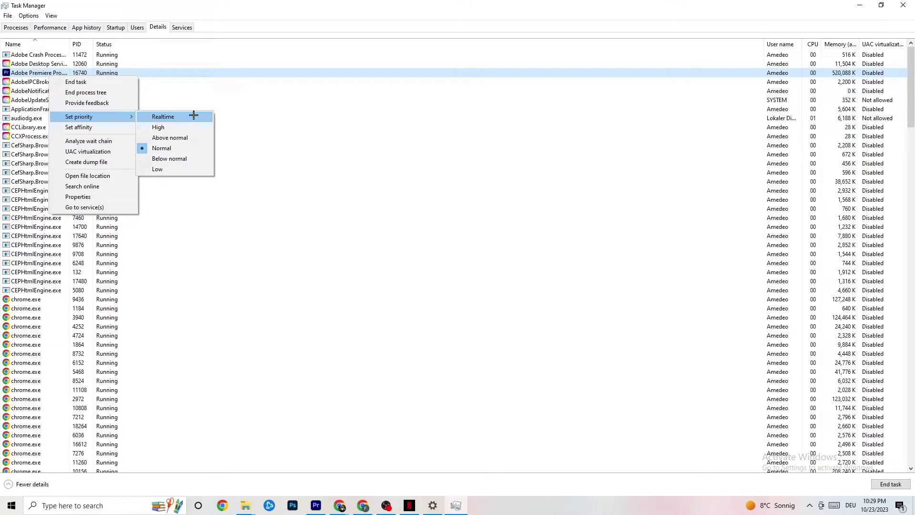
pyautogui.click(248, 100)
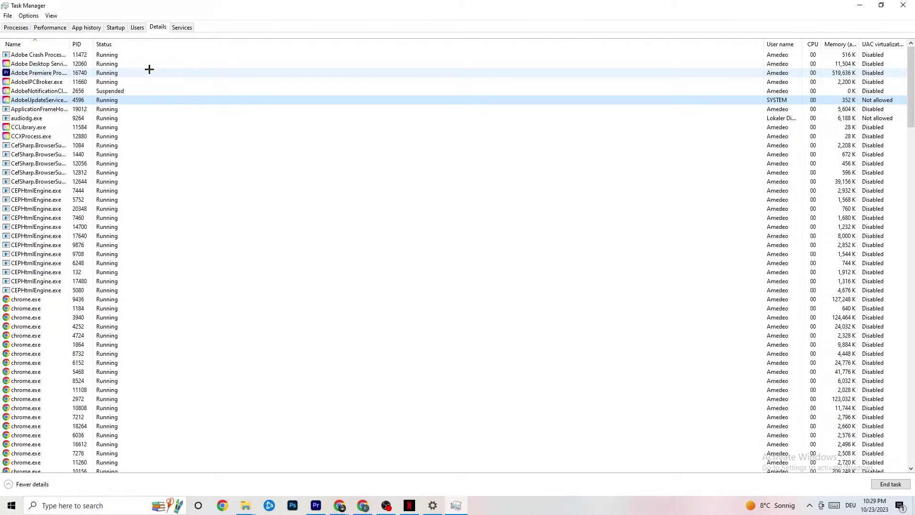
pyautogui.click(115, 27)
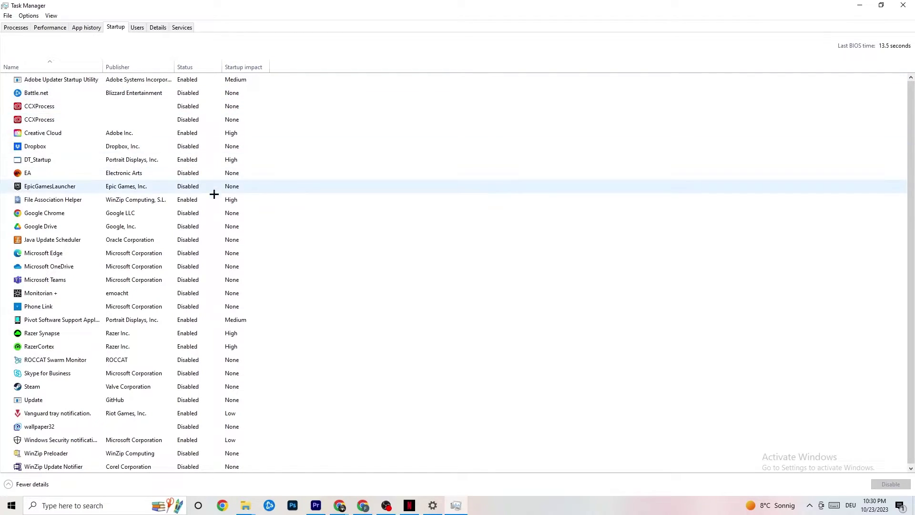
pyautogui.rightClick(188, 334)
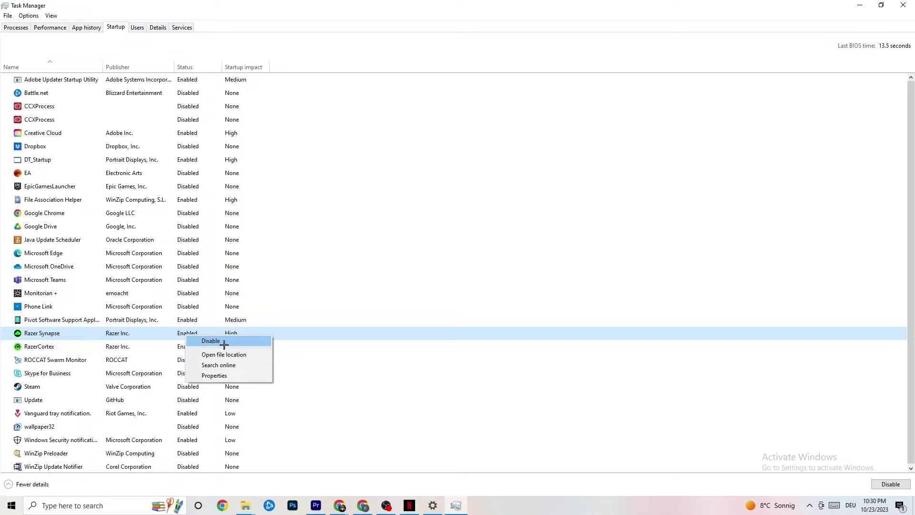
pyautogui.click(472, 48)
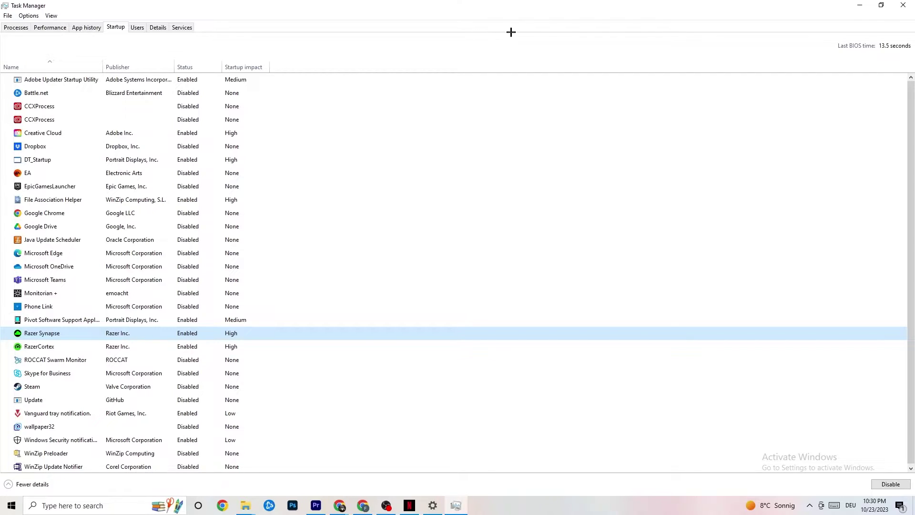
# - Close Task Manager and open System settings from the Start menu
pyautogui.click(898, 4)
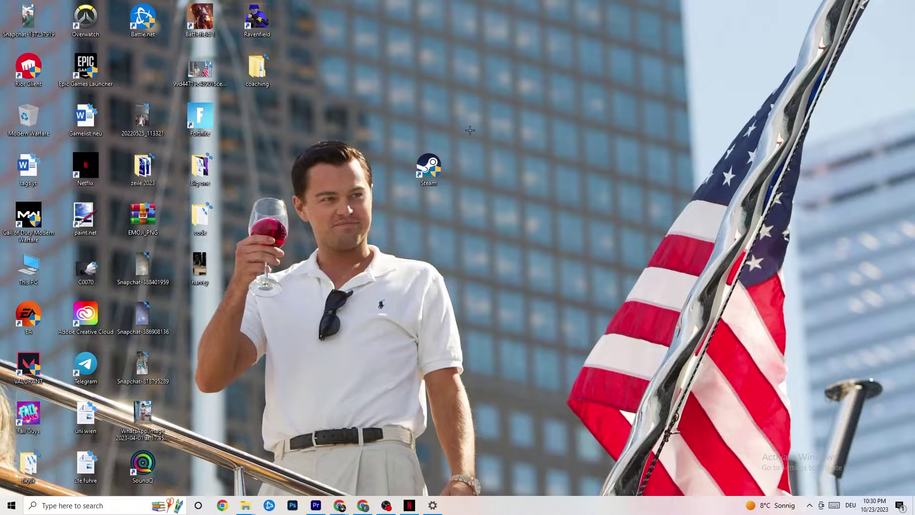
pyautogui.click(8, 507)
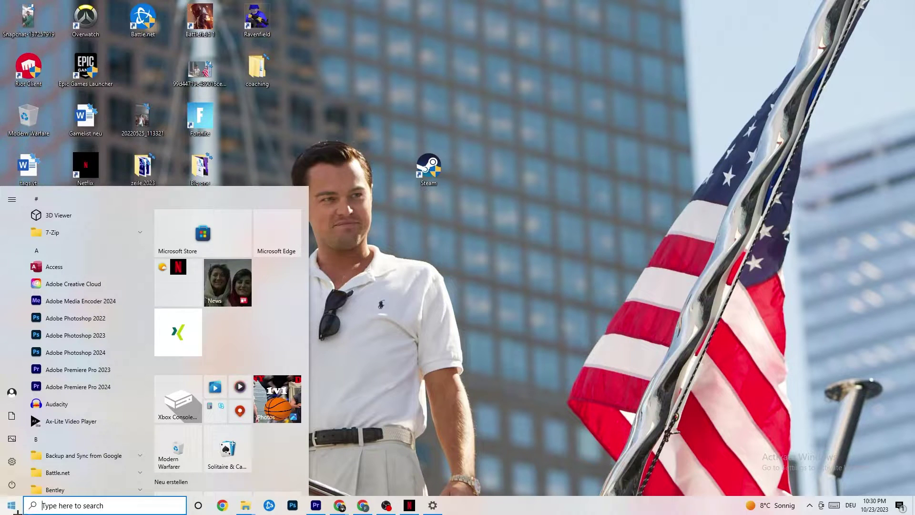
pyautogui.click(12, 461)
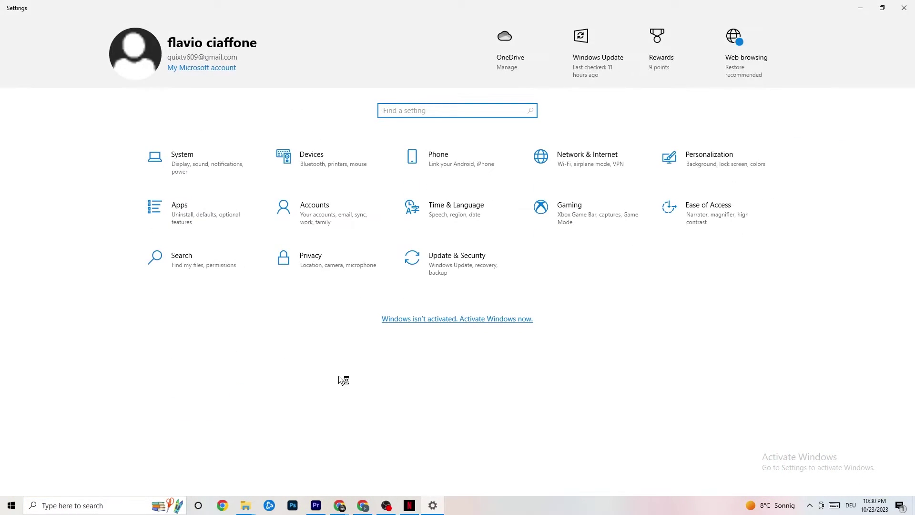
pyautogui.click(198, 160)
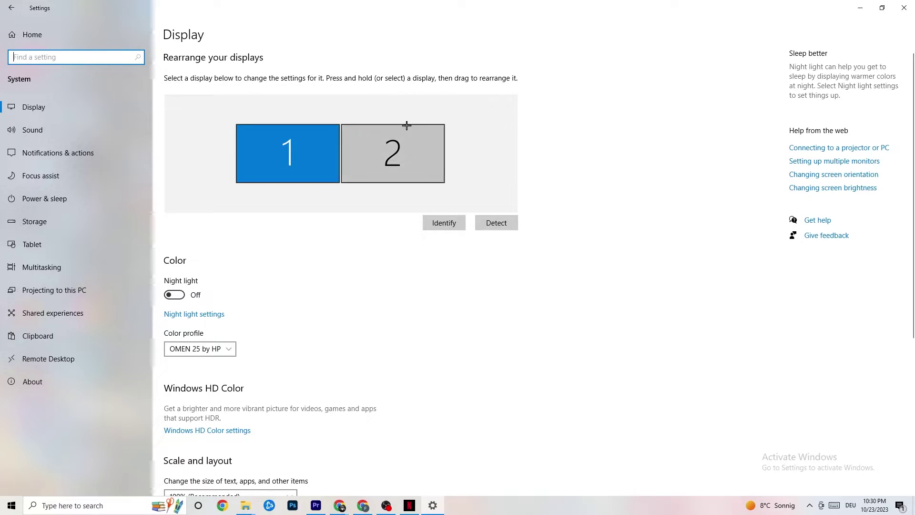
# - Keep the display scale at 100%, then go to the Power & sleep page
pyautogui.scroll(-5, 445, 108)
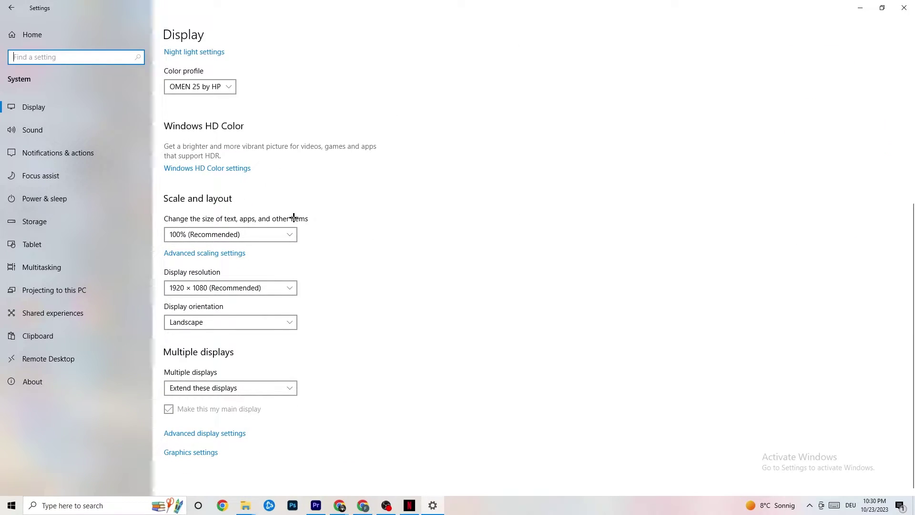
pyautogui.click(267, 235)
pyautogui.click(355, 184)
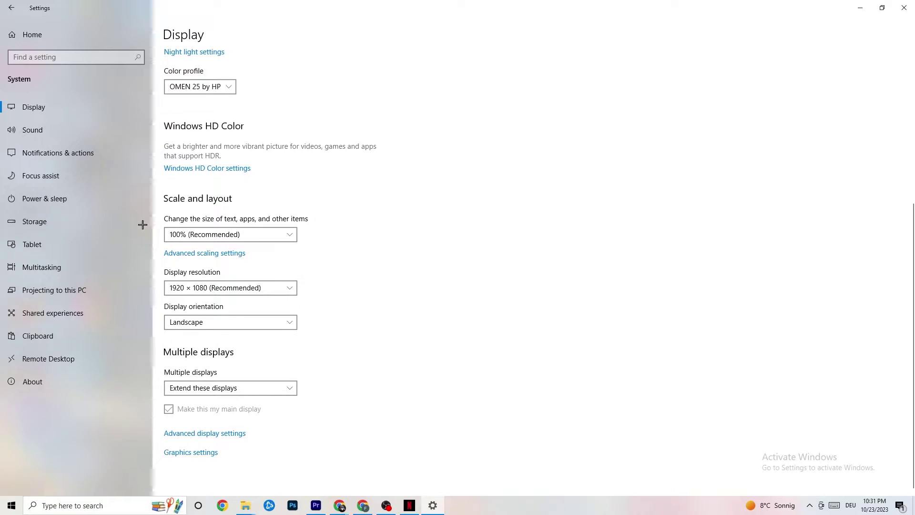
pyautogui.click(57, 195)
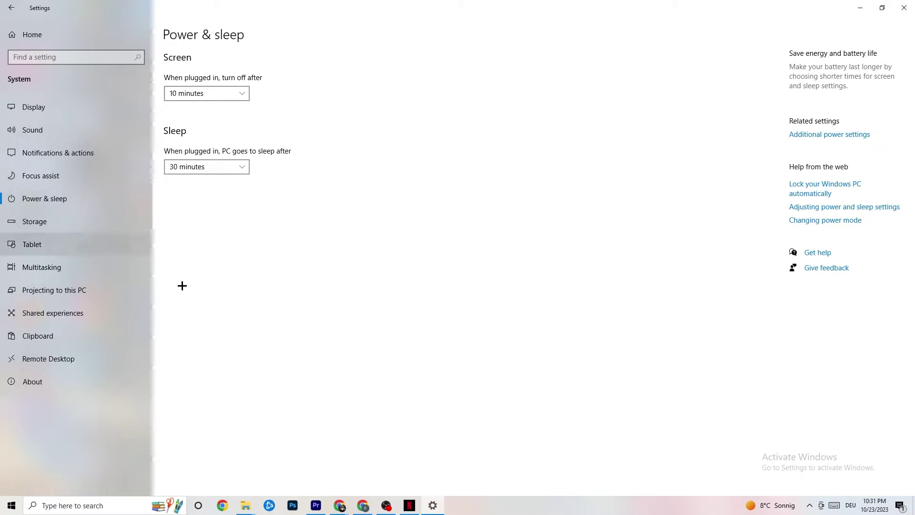
# - Review the plans in Power Options, leave Balanced active, and close the window
pyautogui.click(845, 136)
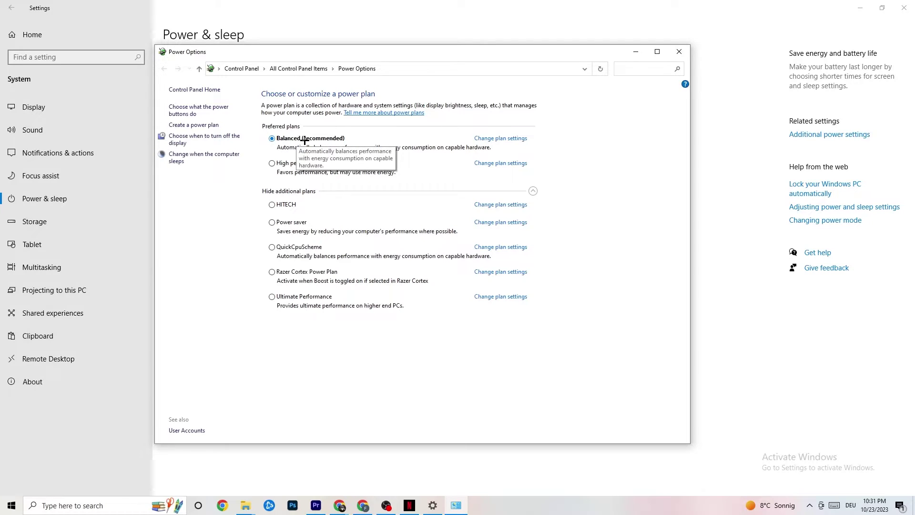
pyautogui.click(673, 48)
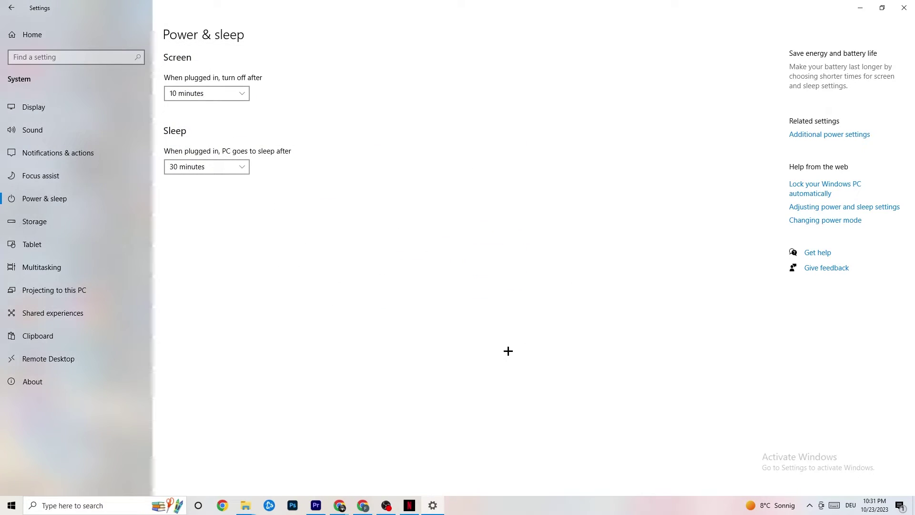
# - Keep Storage Sense running weekly, with 14-day recycle bin and 60-day Downloads cleanup
pyautogui.click(70, 223)
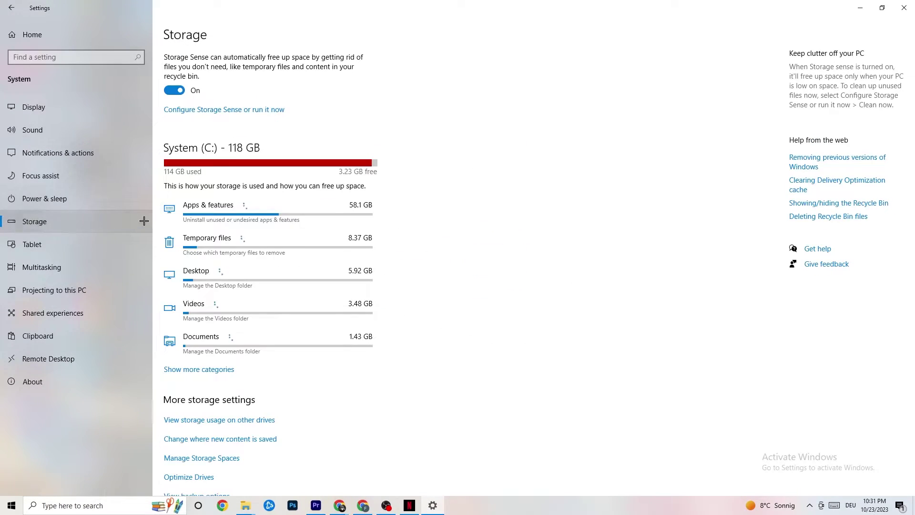
pyautogui.click(215, 112)
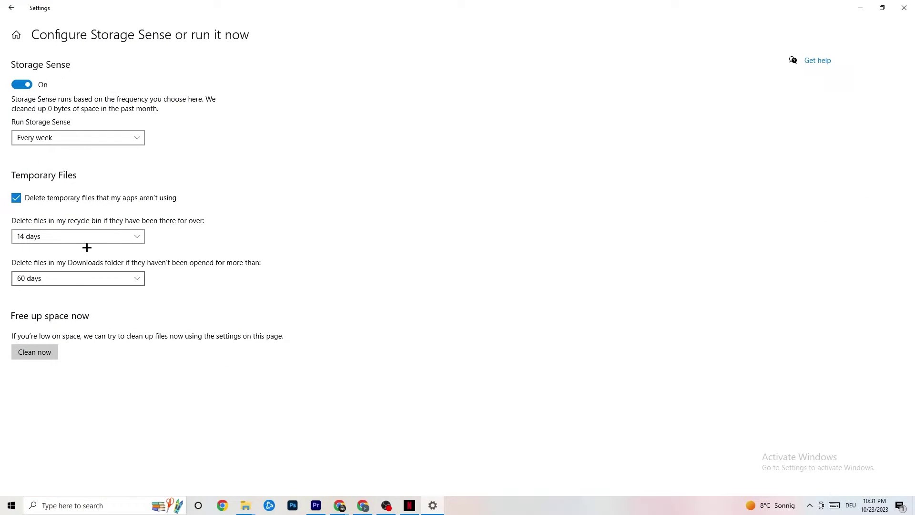
pyautogui.click(104, 139)
pyautogui.click(298, 126)
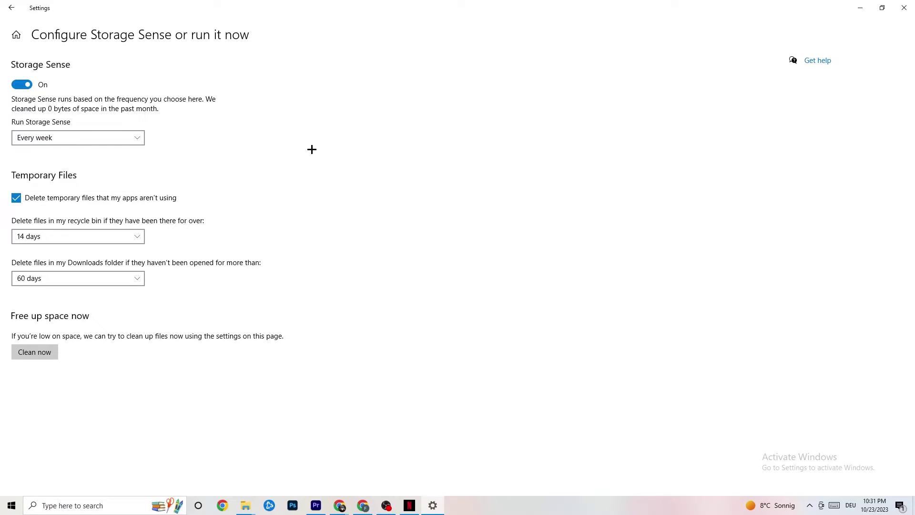
pyautogui.click(119, 235)
pyautogui.click(199, 267)
pyautogui.doubleClick(97, 284)
pyautogui.click(8, 3)
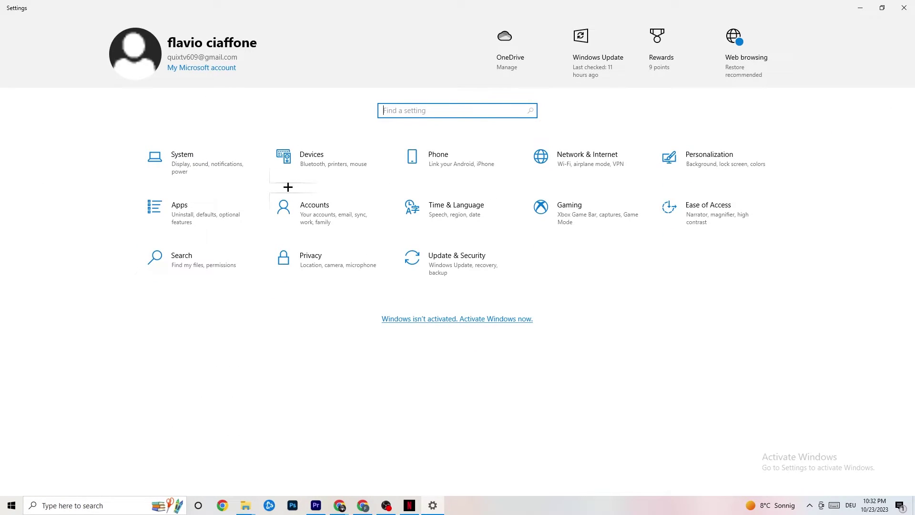
# - Confirm the Xbox Game Bar toggle is Off in Gaming settings
pyautogui.click(610, 217)
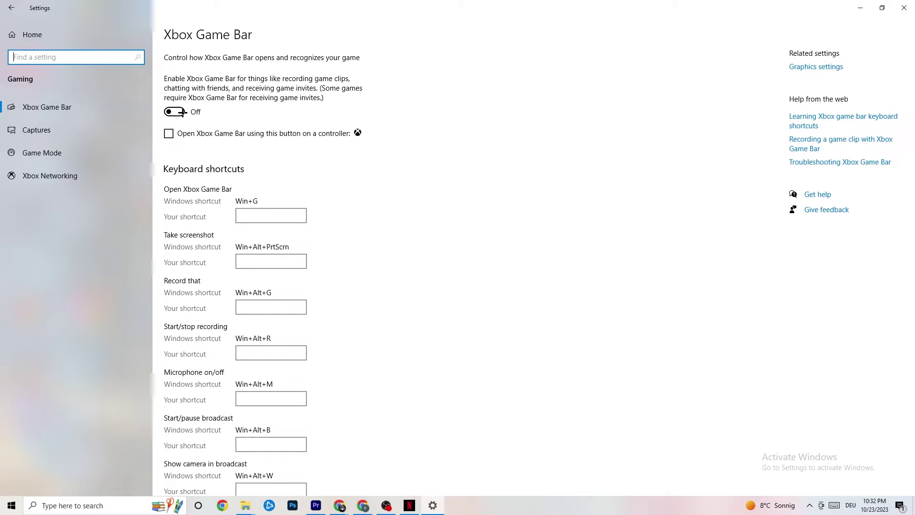
pyautogui.click(71, 132)
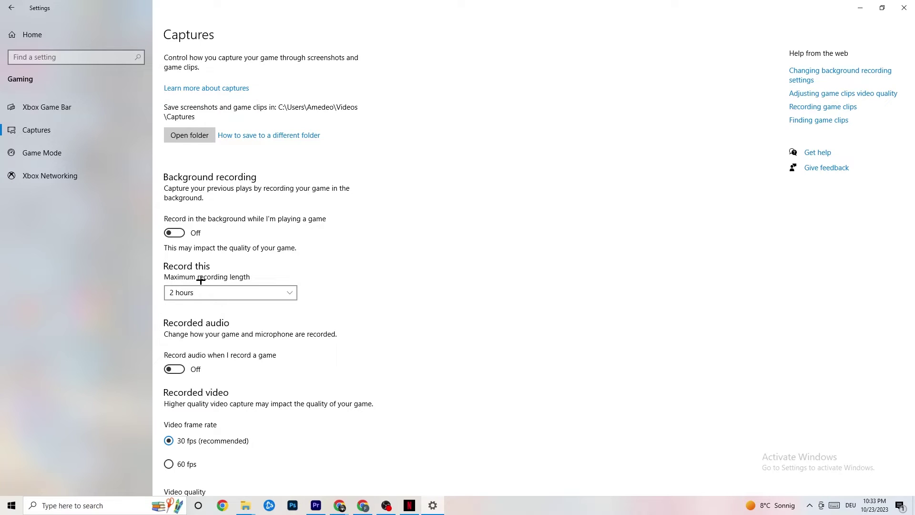
# - Confirm background recording and recorded audio are Off in Captures
pyautogui.click(84, 156)
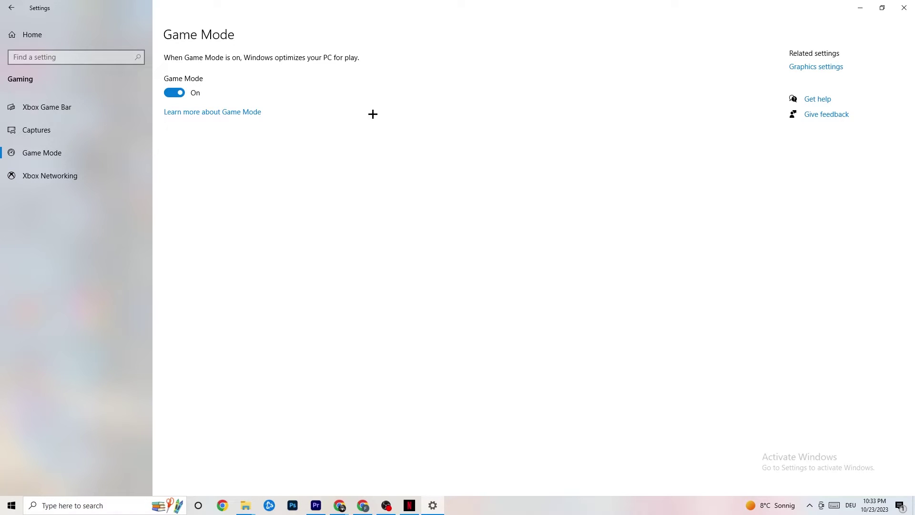
# - Leave Game Mode switched On and go back to Settings Home
pyautogui.click(32, 34)
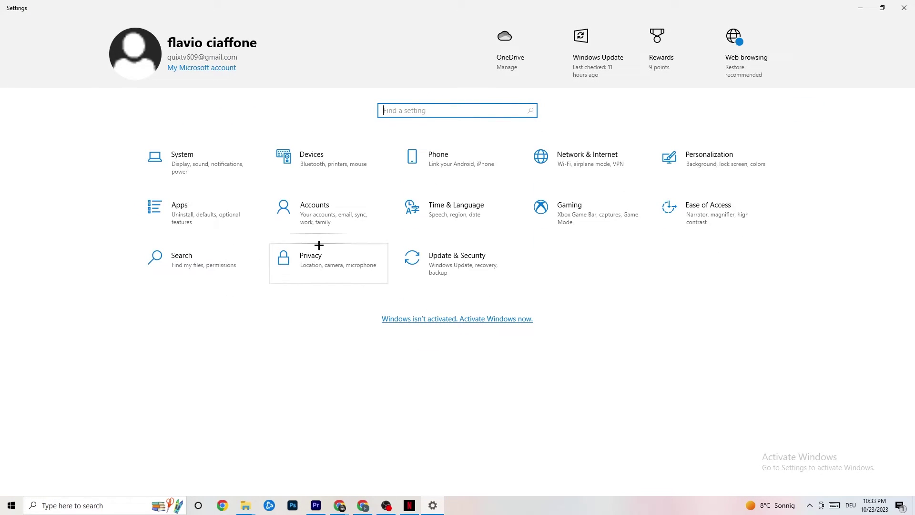
# - Check Windows Update via Update & Security, confirming the PC is up to date as of 11:00 AM today
pyautogui.click(480, 275)
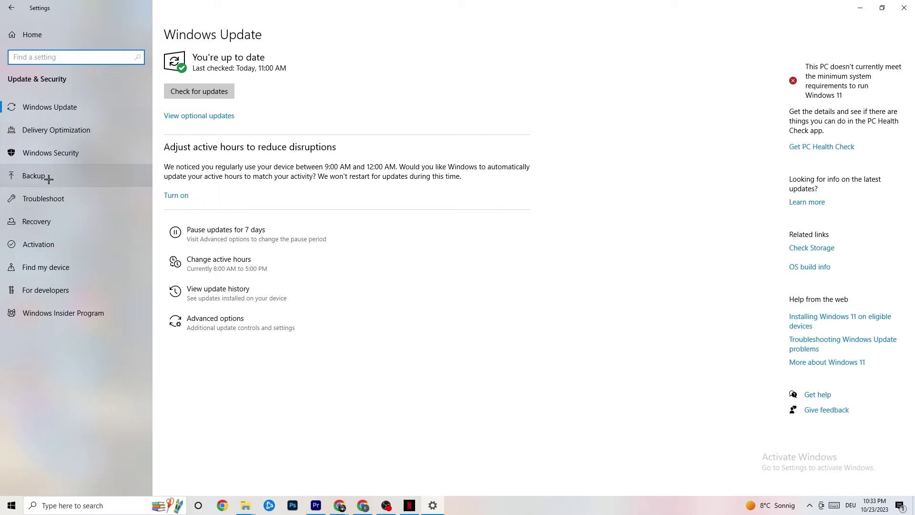
pyautogui.click(46, 198)
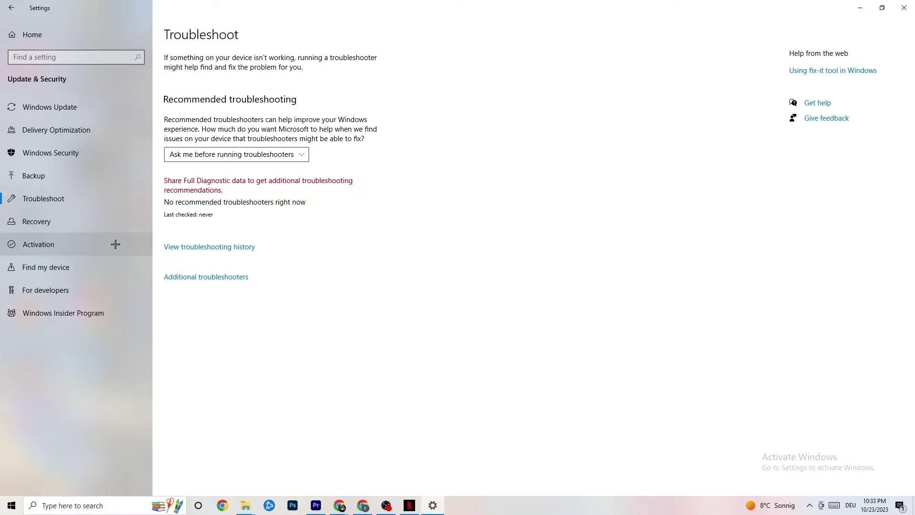
pyautogui.click(72, 108)
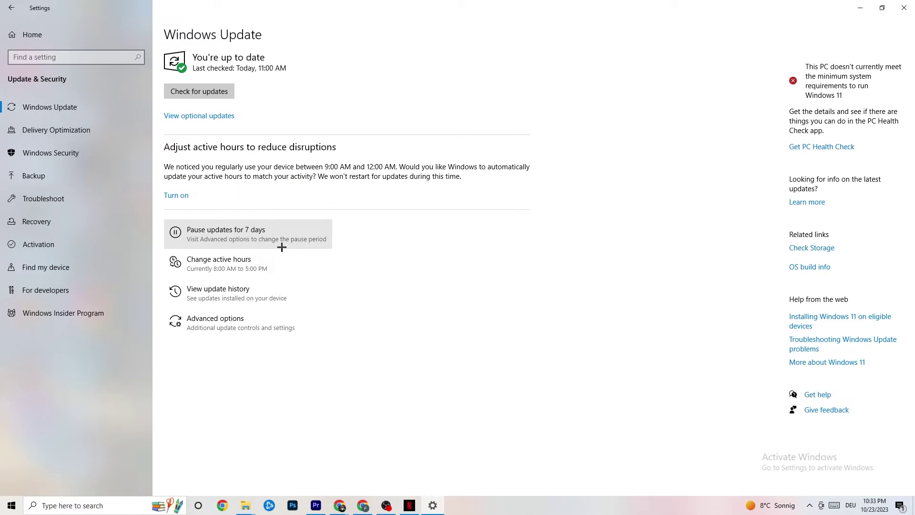